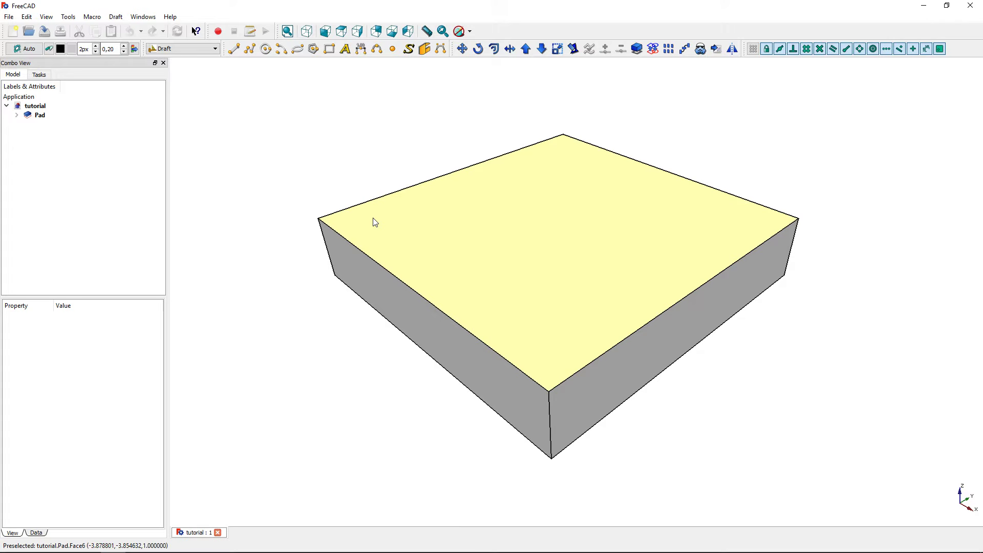
# Start a ShapeString on the pad's top face and enter TEXT as its string
pyautogui.click(374, 223)
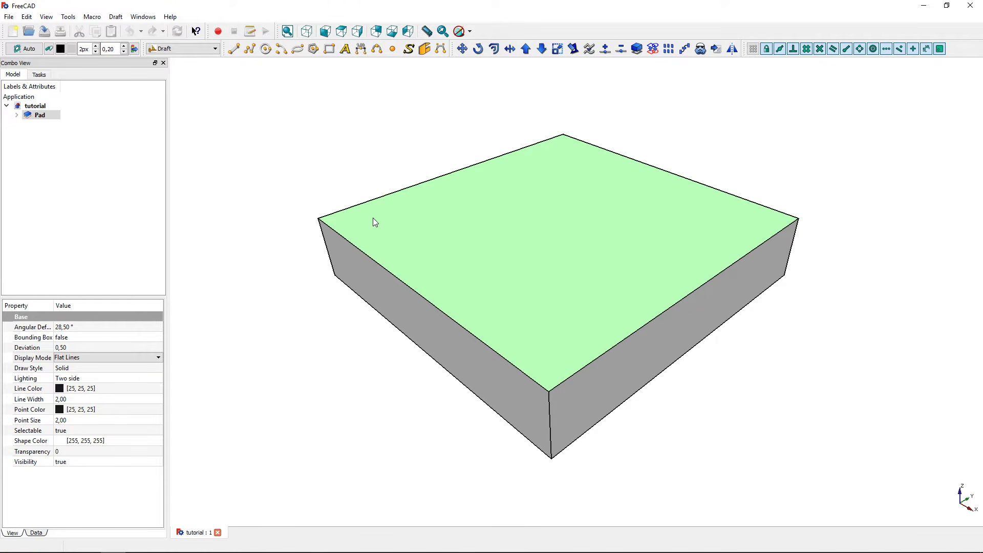
pyautogui.click(409, 50)
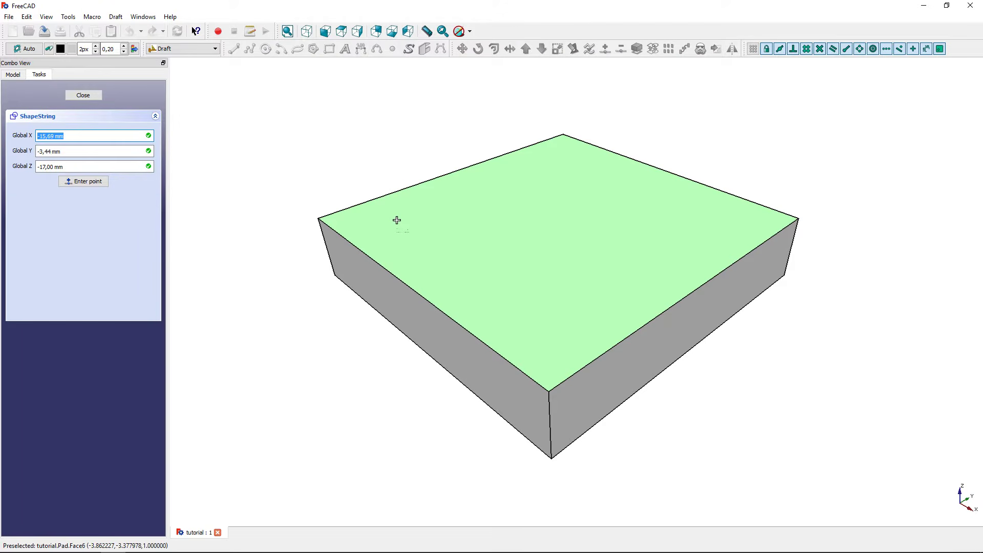
pyautogui.click(397, 220)
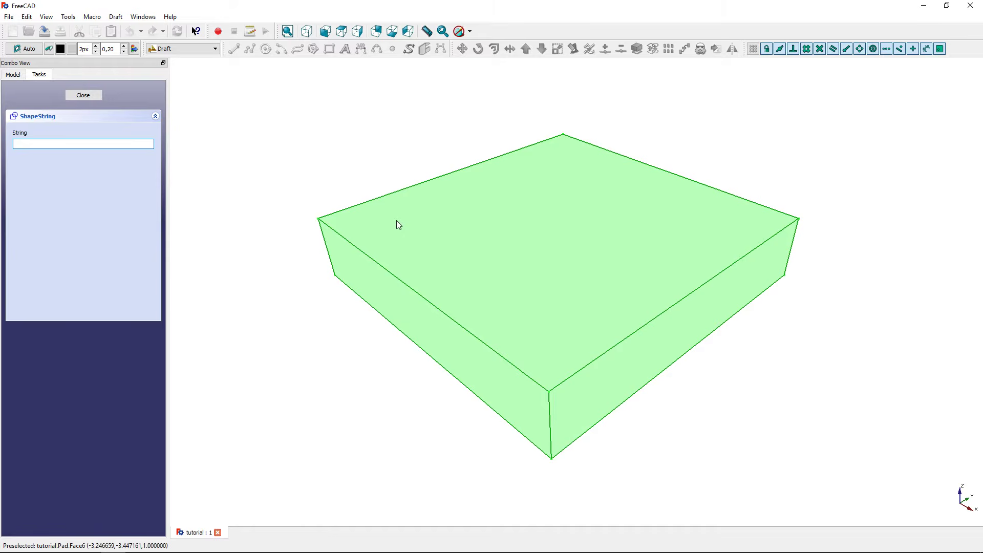
pyautogui.write('TEXT')
pyautogui.press('Return')
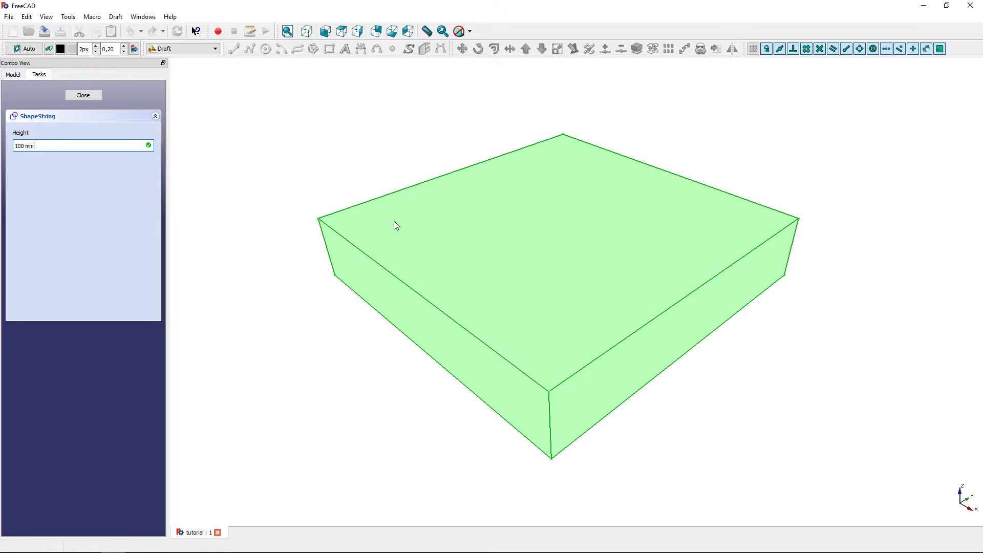
# Set the ShapeString's height to 2 mm and accept a tracking of 0 mm
pyautogui.press('BackSpace')
pyautogui.press('BackSpace')
pyautogui.press('BackSpace')
pyautogui.press('BackSpace')
pyautogui.press('BackSpace')
pyautogui.press('BackSpace')
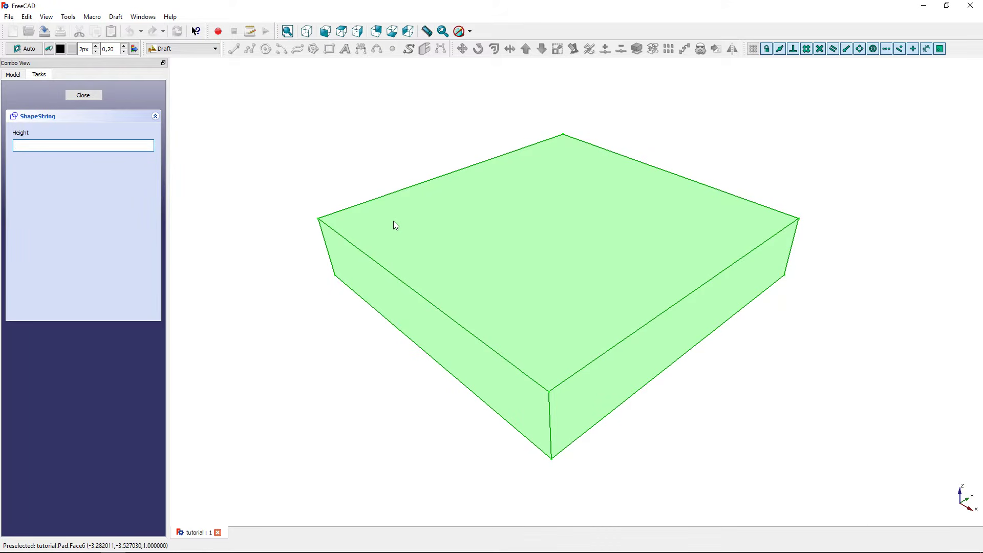
pyautogui.write('2')
pyautogui.press('Return')
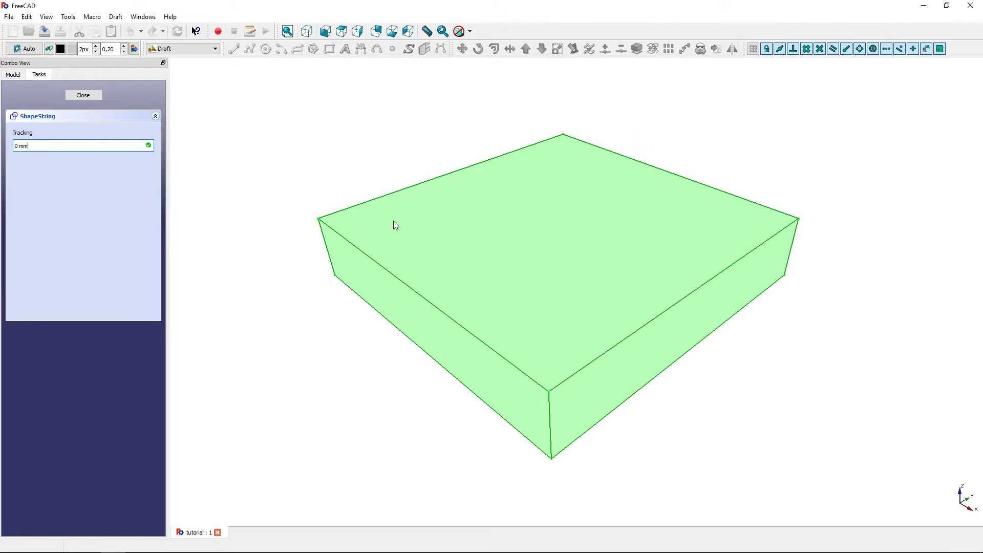
pyautogui.press('Return')
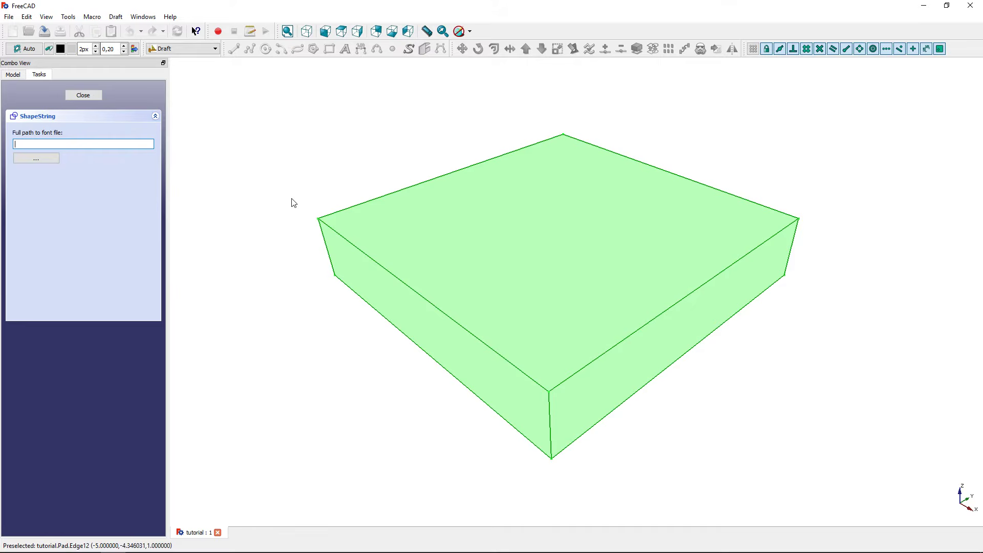
# Use the DaysOne-Regular font file for the ShapeString and create the text
pyautogui.click(53, 159)
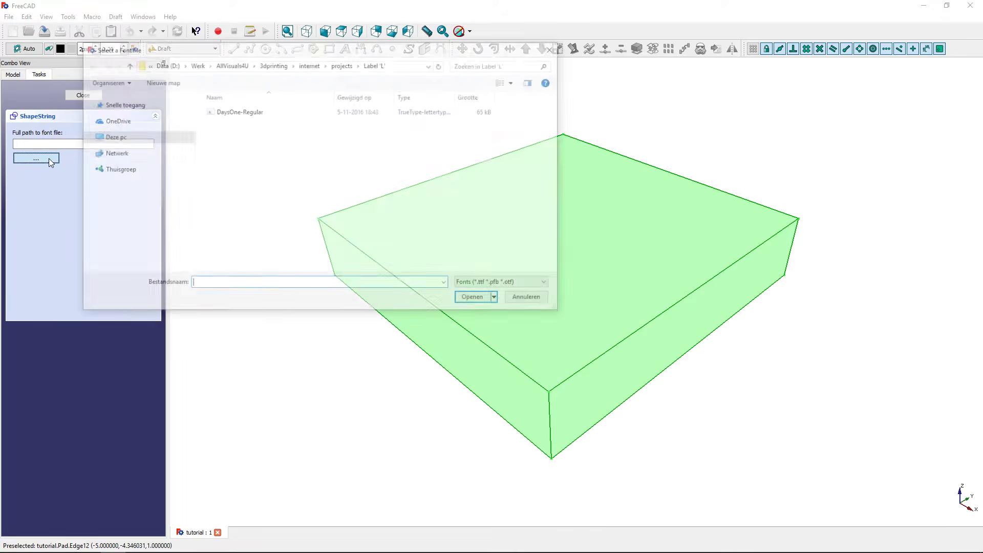
pyautogui.click(230, 112)
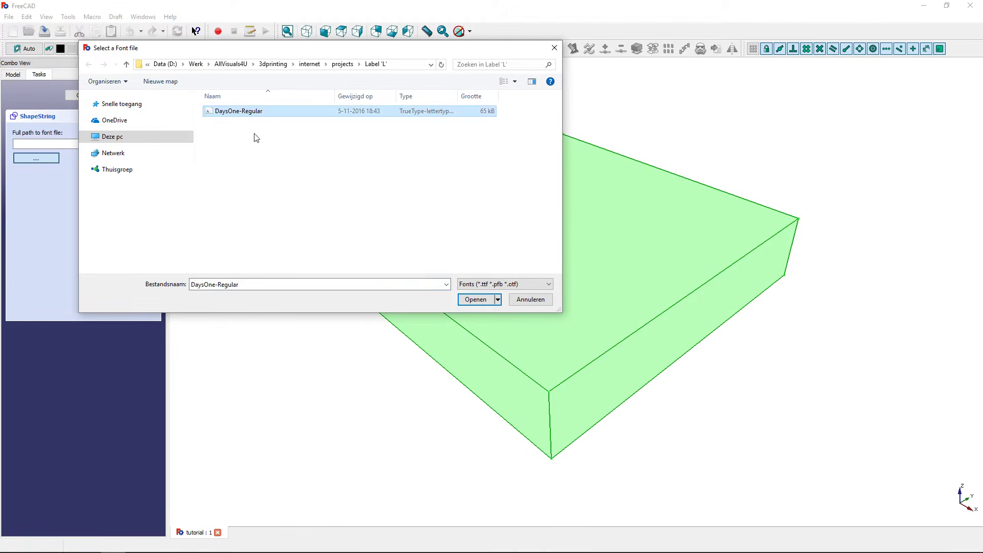
pyautogui.click(477, 304)
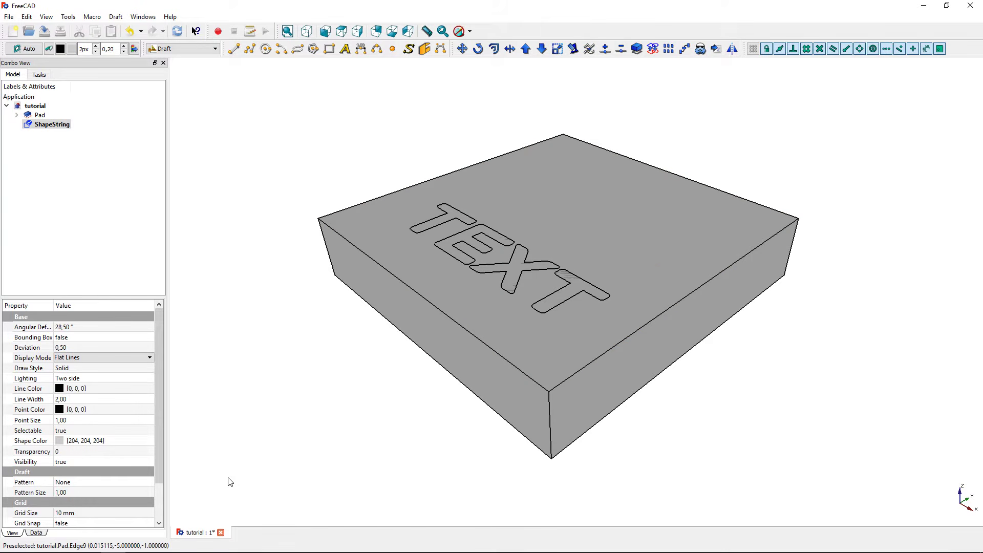
# Try a tracking of 100 mm on the ShapeString and set it back to 0 mm
pyautogui.click(37, 533)
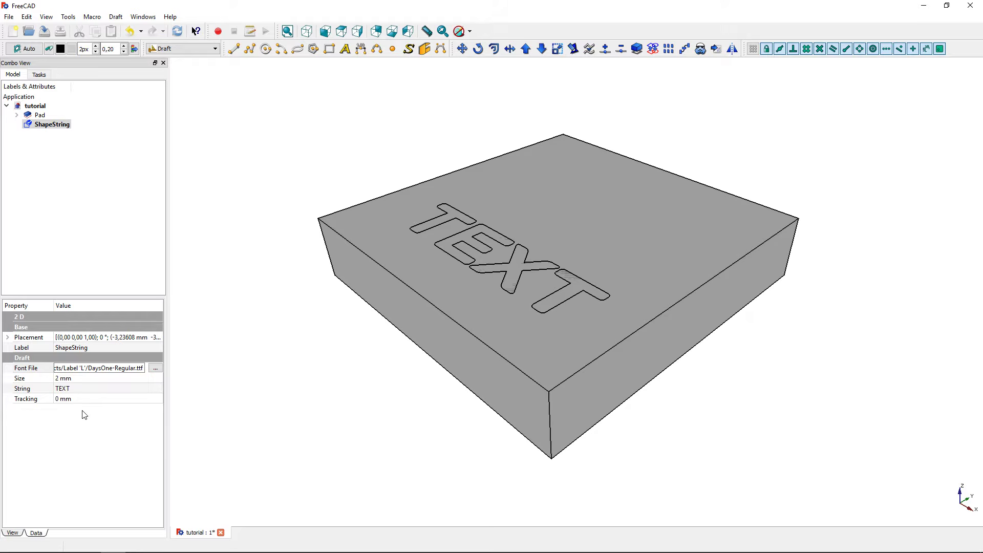
pyautogui.click(88, 398)
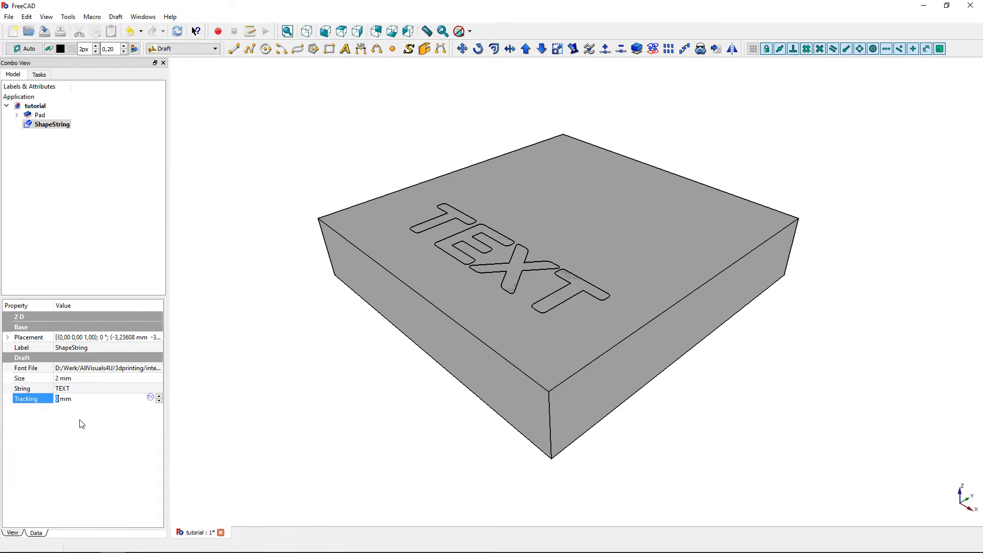
pyautogui.write('100')
pyautogui.press('Return')
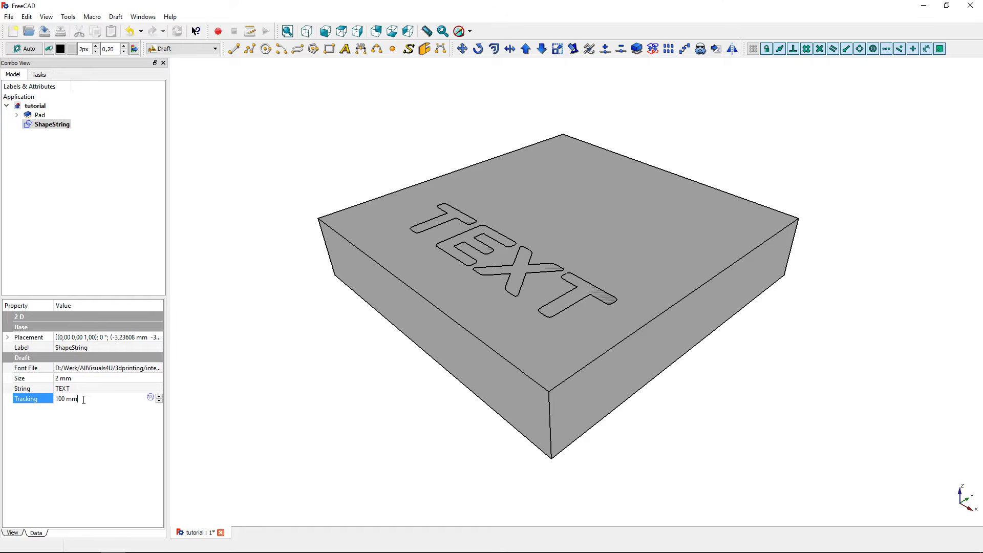
pyautogui.doubleClick(60, 399)
pyautogui.write('0')
pyautogui.press('Return')
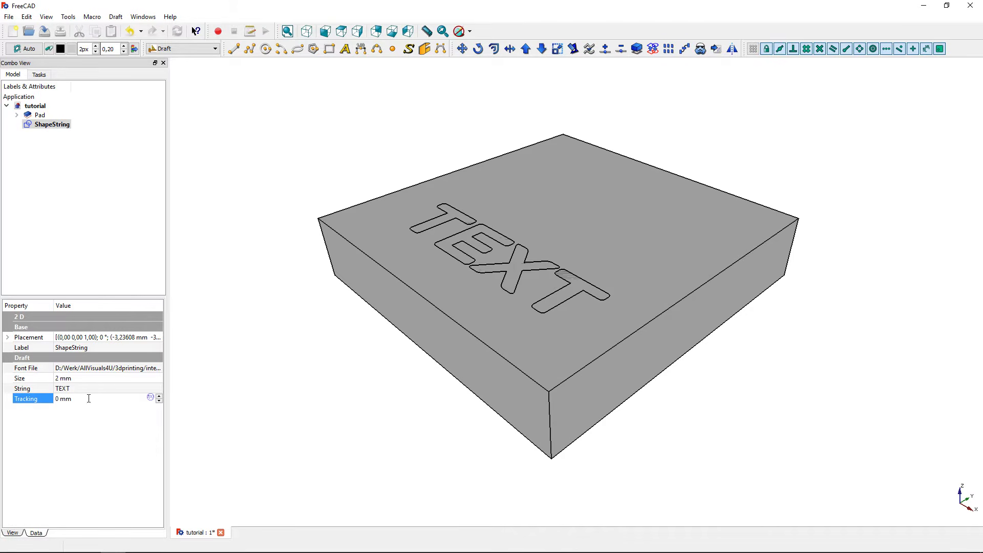
# Edit the ShapeString's placement and set its X translation to -3 mm
pyautogui.click(157, 340)
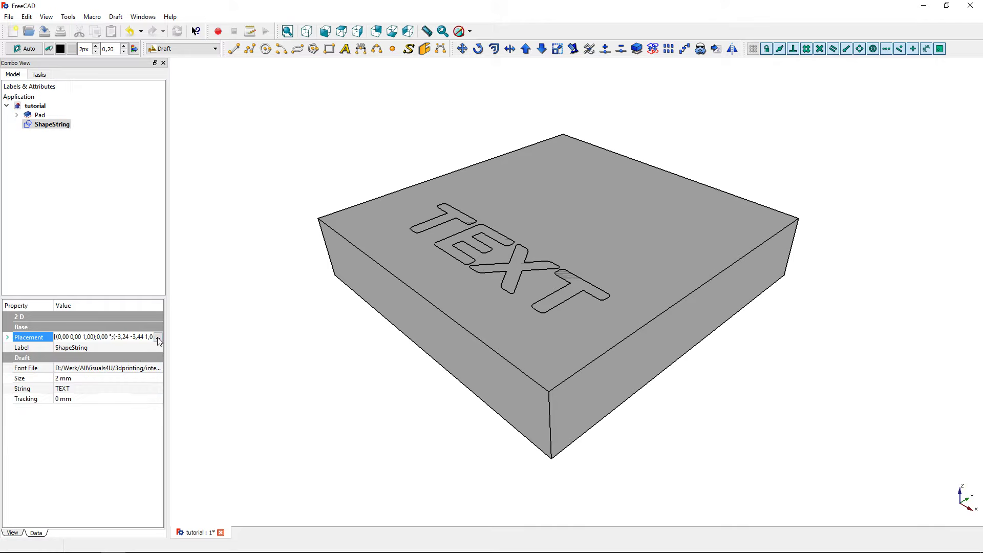
pyautogui.click(158, 339)
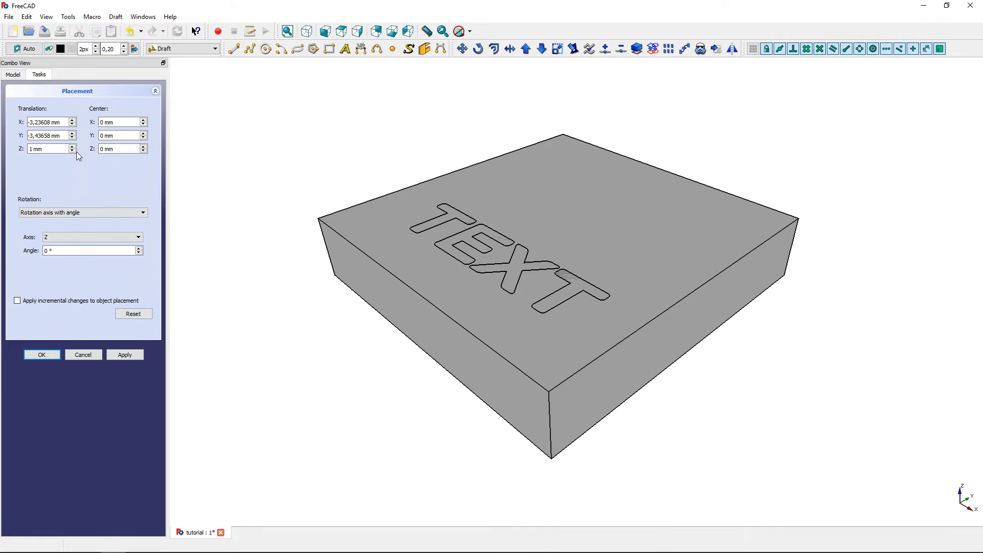
pyautogui.moveTo(62, 122); pyautogui.dragTo(25, 121)
pyautogui.write('0')
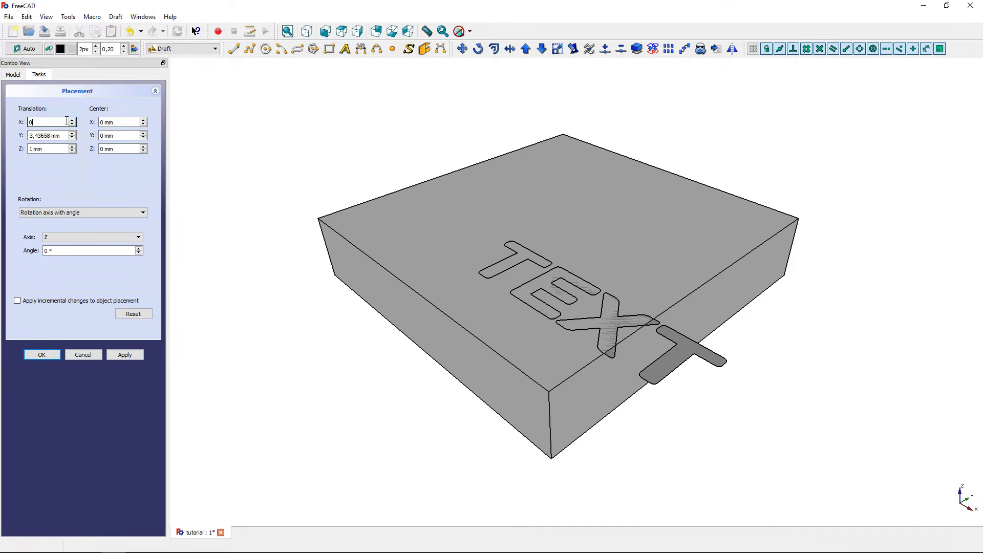
pyautogui.click(72, 119)
pyautogui.scroll(1, 73, 126)
pyautogui.scroll(1, 73, 126)
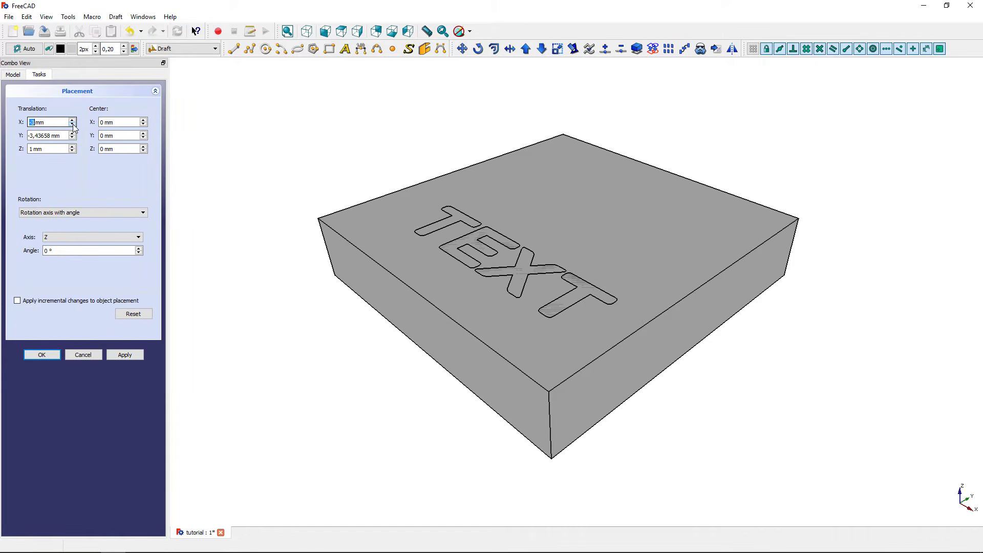
# Set the ShapeString's Y translation to -1,5 mm
pyautogui.scroll(1, 73, 135)
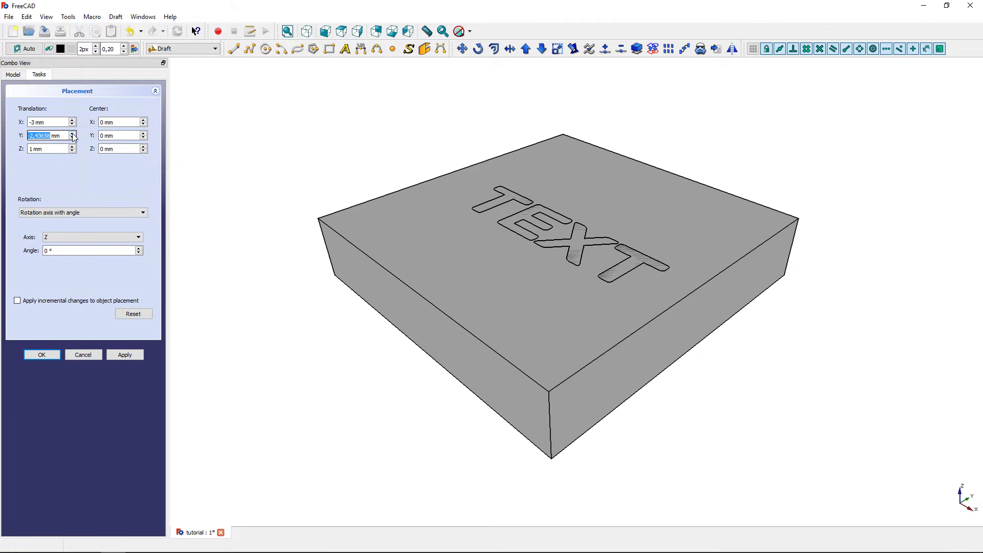
pyautogui.moveTo(60, 136); pyautogui.dragTo(29, 140)
pyautogui.write('-1,')
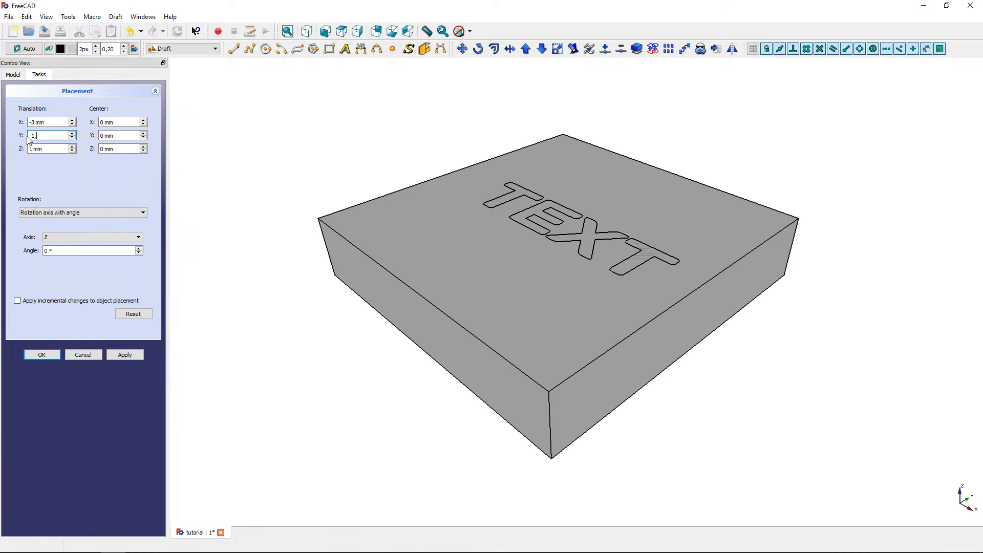
pyautogui.write('5')
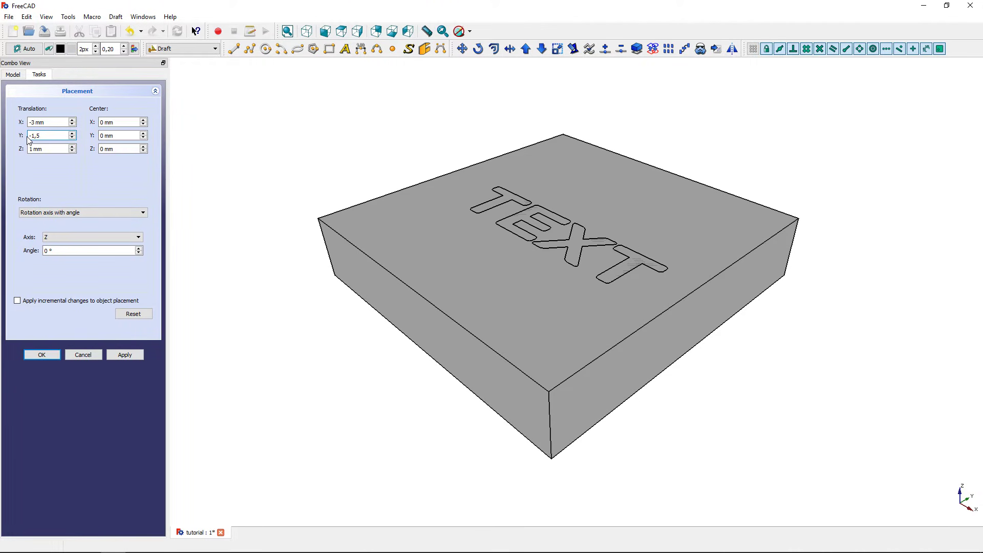
# Try different Z translations above and below the block's top face and return the text to 1 mm
pyautogui.click(72, 147)
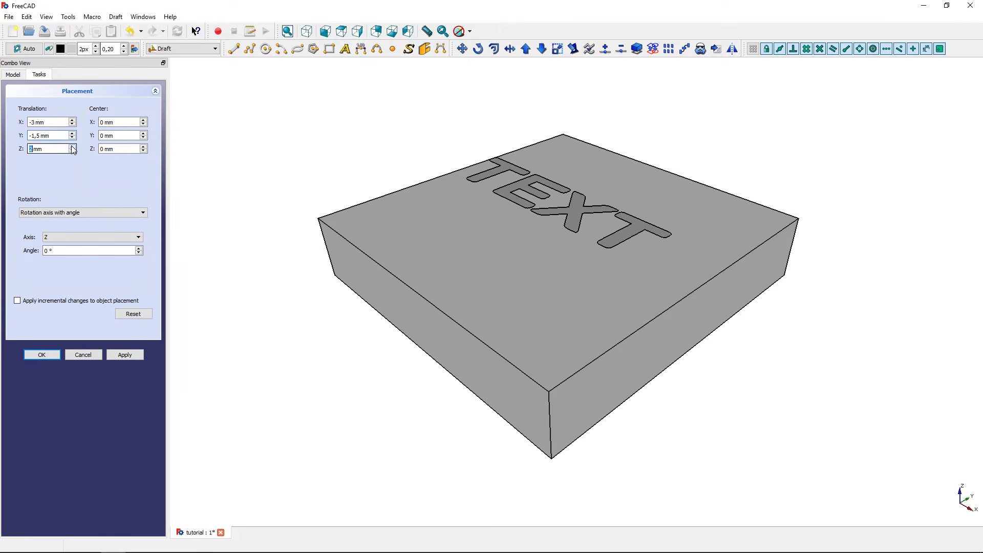
pyautogui.write('-5')
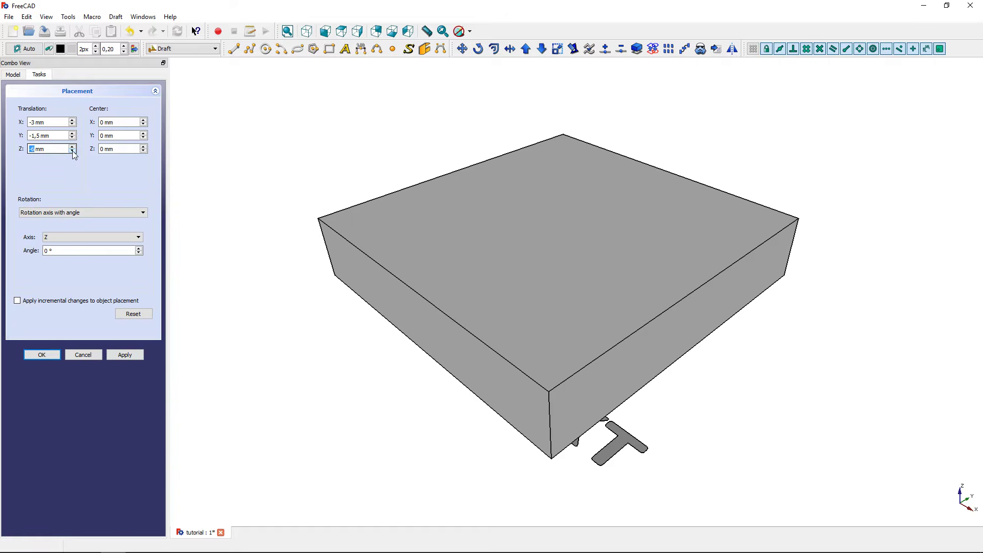
pyautogui.click(72, 147)
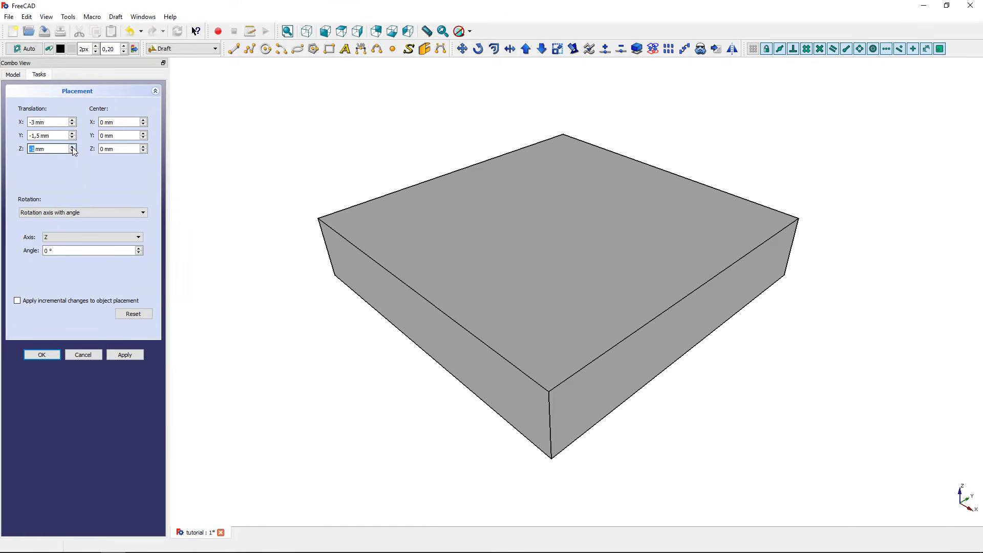
pyautogui.click(72, 147)
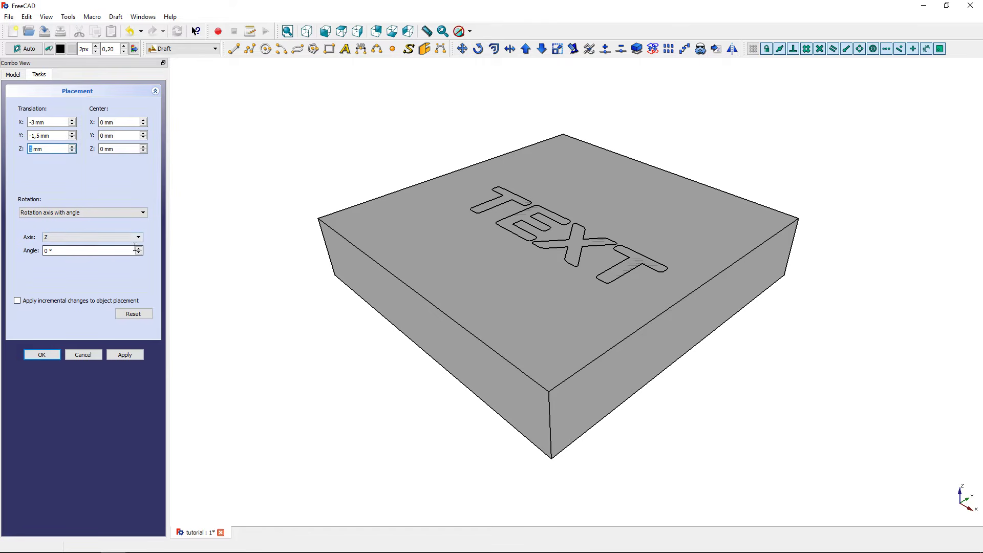
# Try rotating the text about the Z axis, reset the angle to 0°, and accept the placement
pyautogui.click(138, 249)
pyautogui.moveTo(139, 249); pyautogui.dragTo(138, 248)
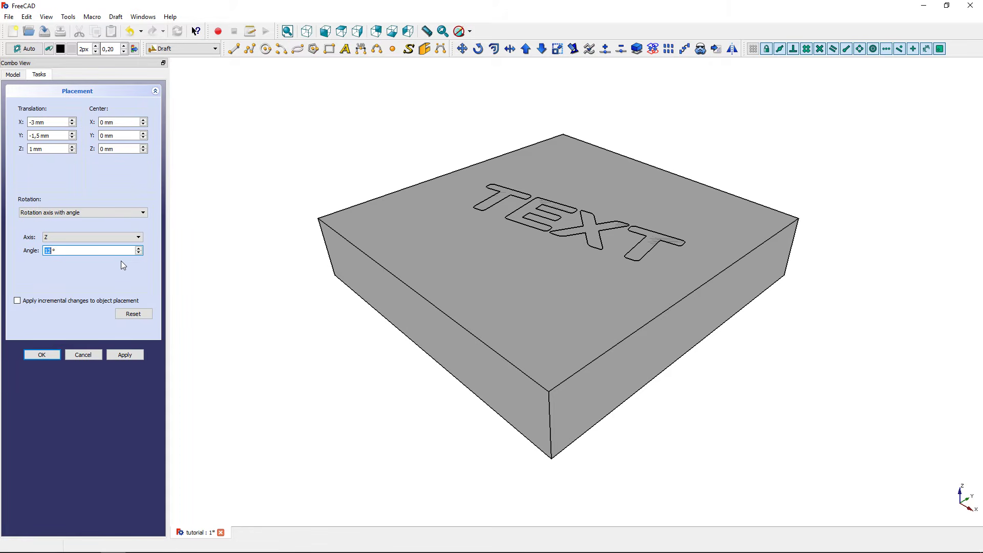
pyautogui.write('0')
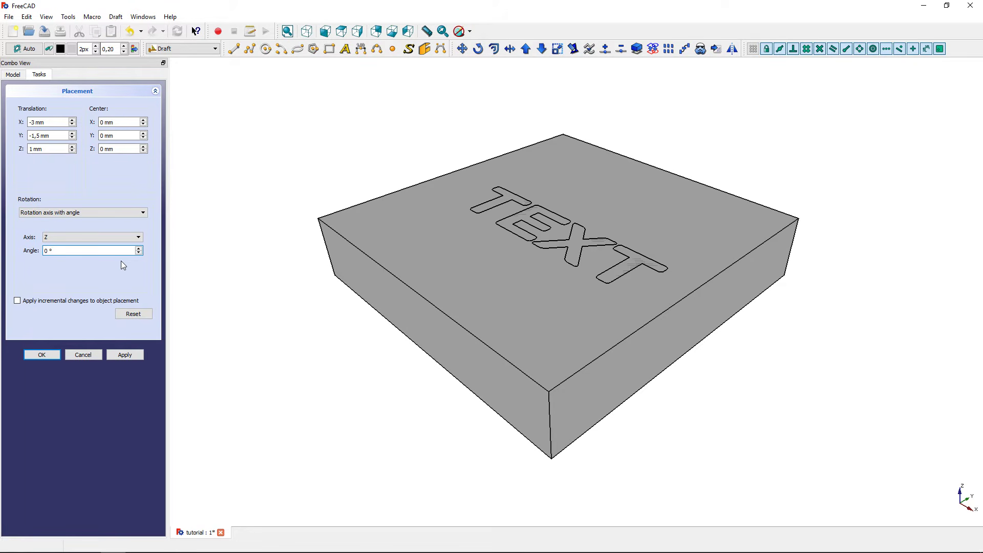
pyautogui.click(42, 355)
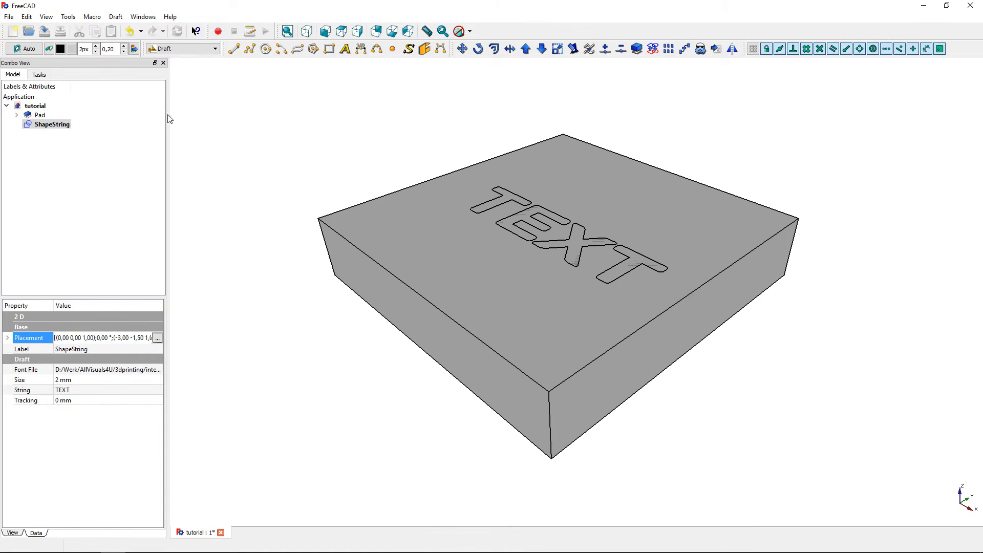
# Switch to the Complete workbench
pyautogui.click(190, 51)
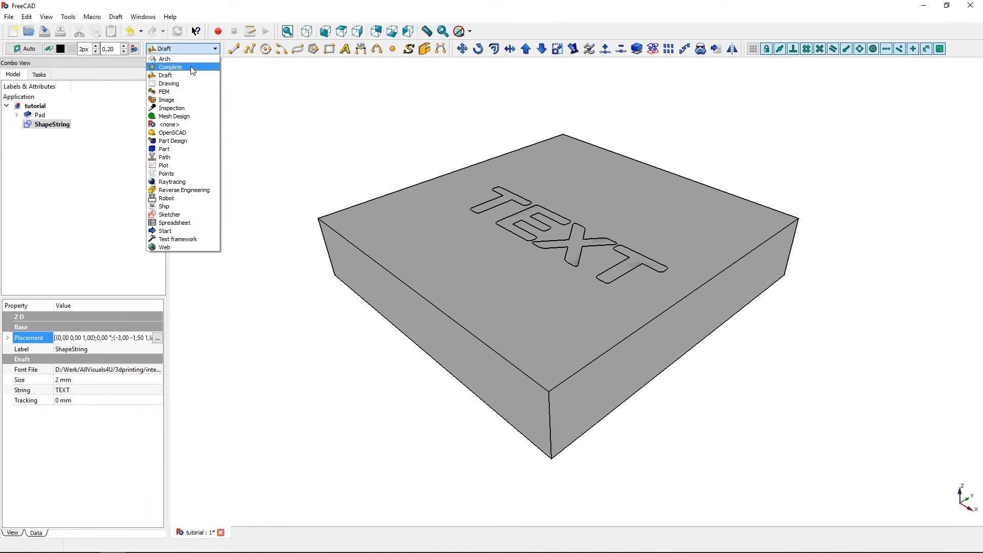
pyautogui.click(192, 70)
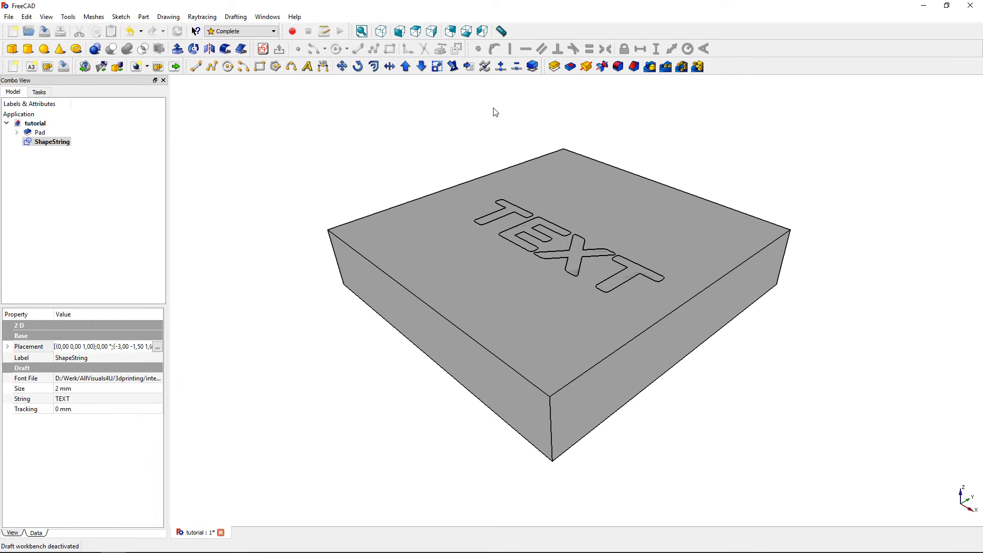
# Try padding the ShapeString with a length of 0,2 mm and cancel the operation
pyautogui.click(554, 70)
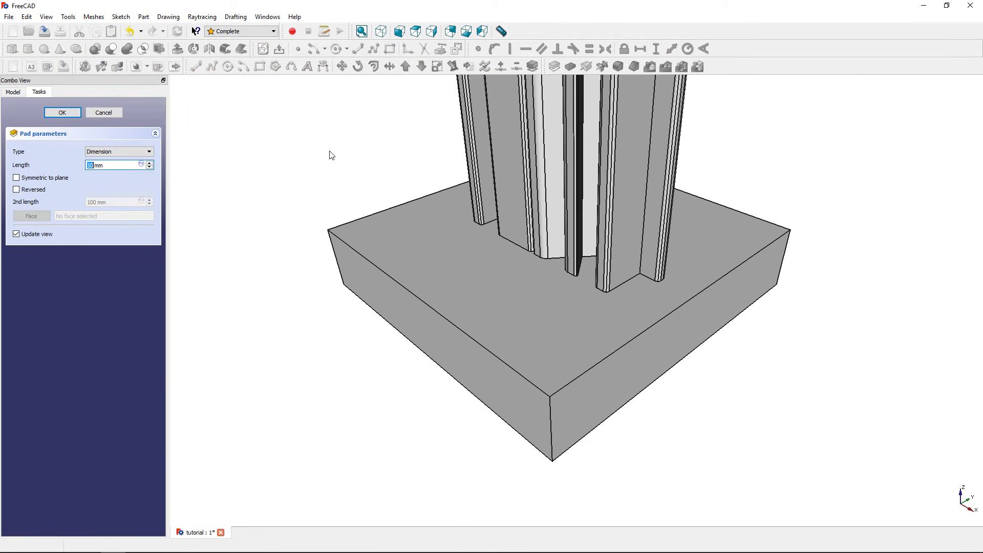
pyautogui.write('0,2')
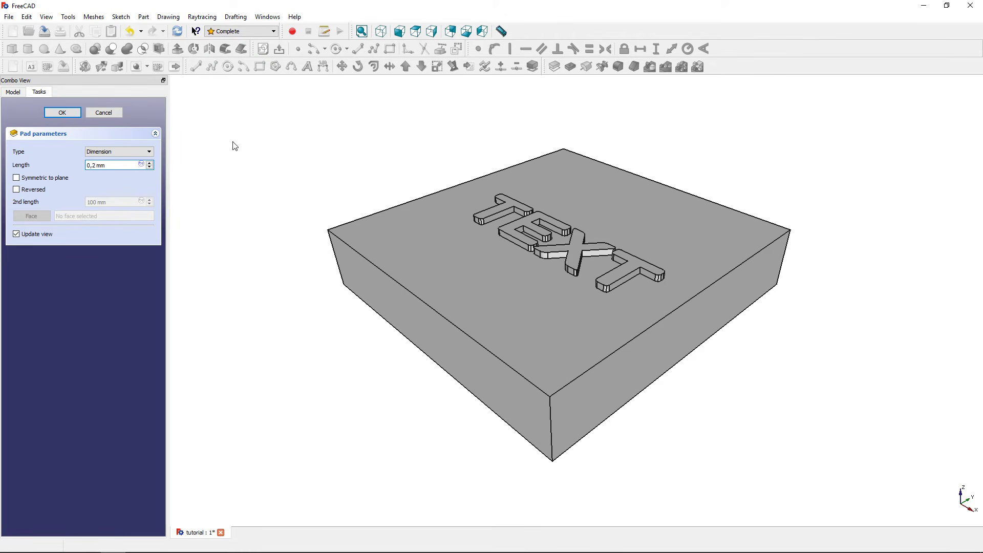
pyautogui.click(116, 114)
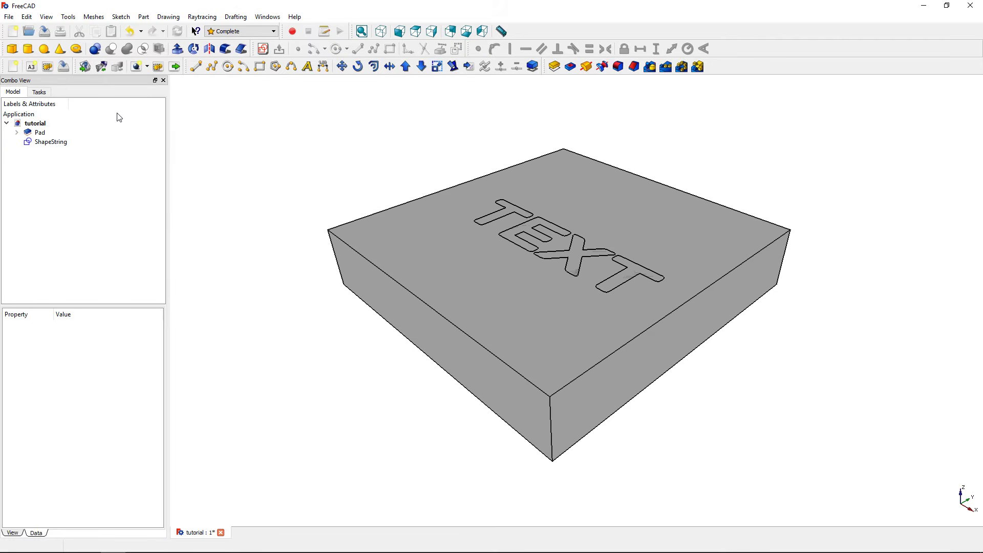
# Cut the ShapeString into the block's top face with a Pocket 5 mm in length
pyautogui.click(63, 145)
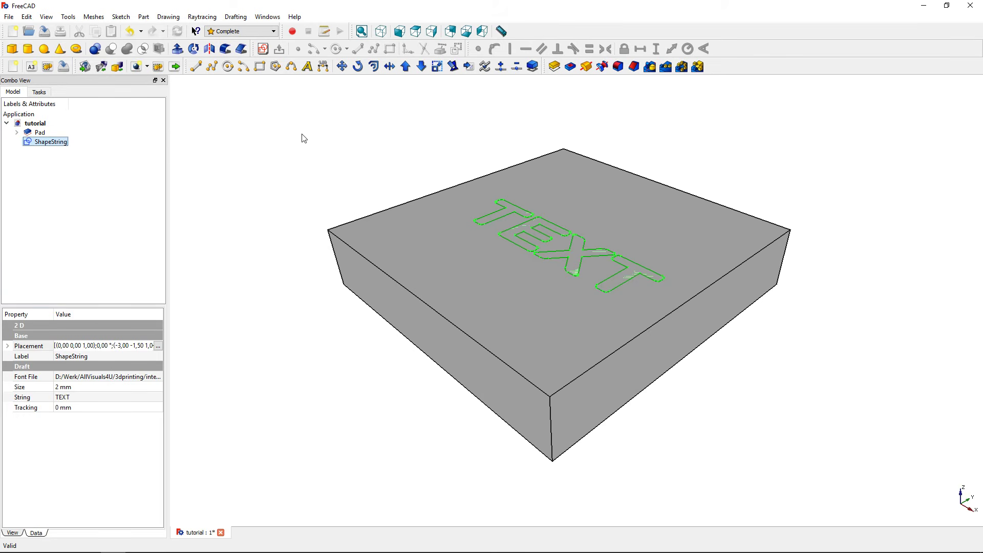
pyautogui.click(571, 71)
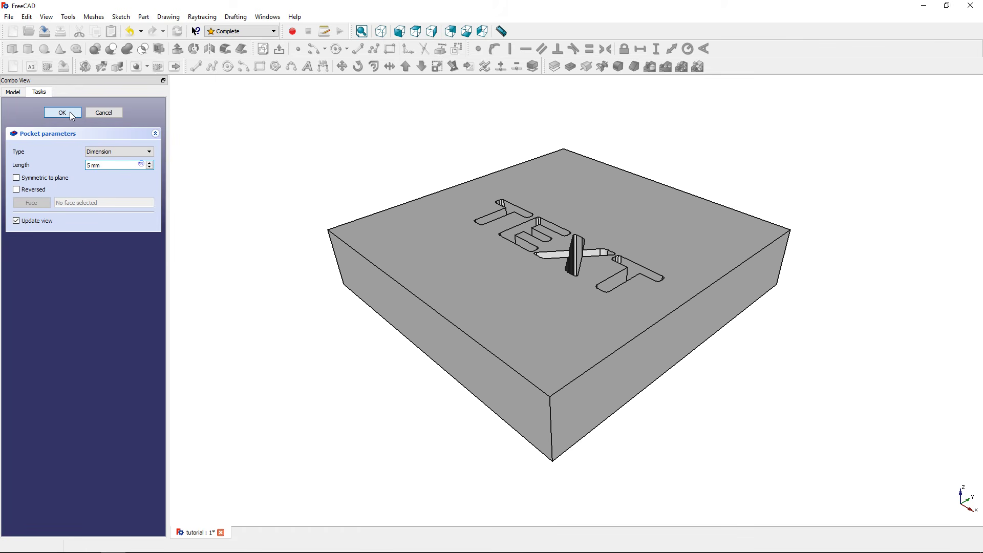
pyautogui.click(71, 114)
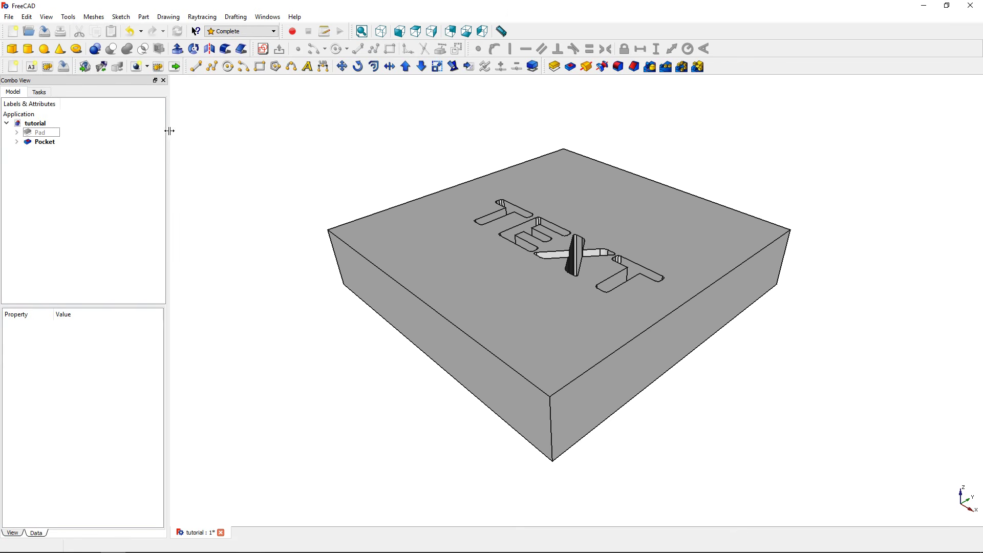
pyautogui.moveTo(349, 151); pyautogui.dragTo(332, 220, button='middle')
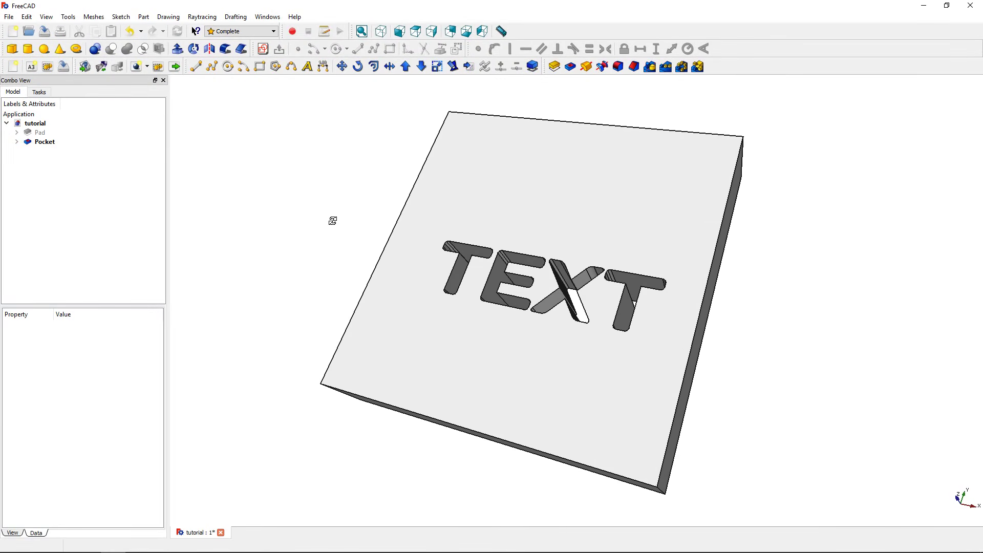